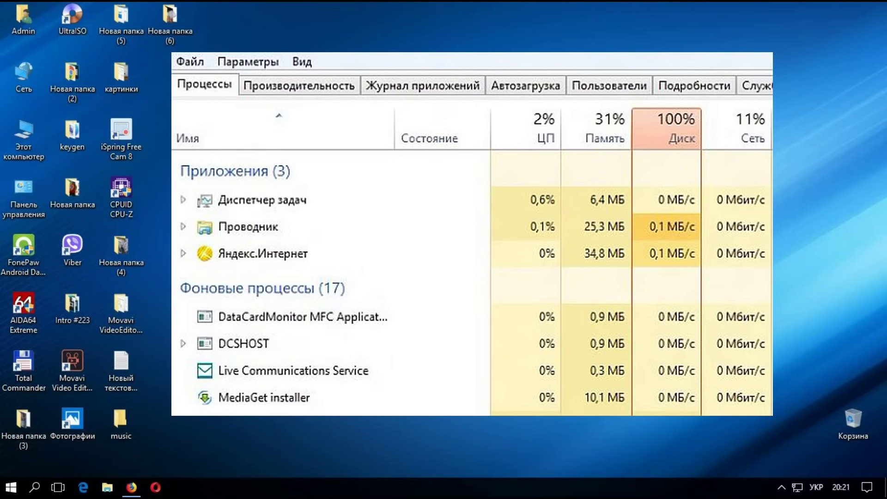
Find Командная строка through Windows search and open it as administrator.
key(super+s)
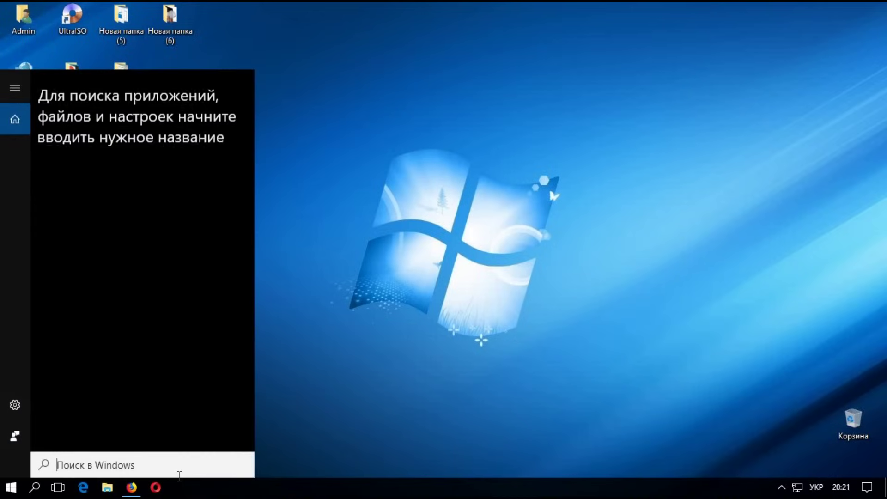
text(ком)
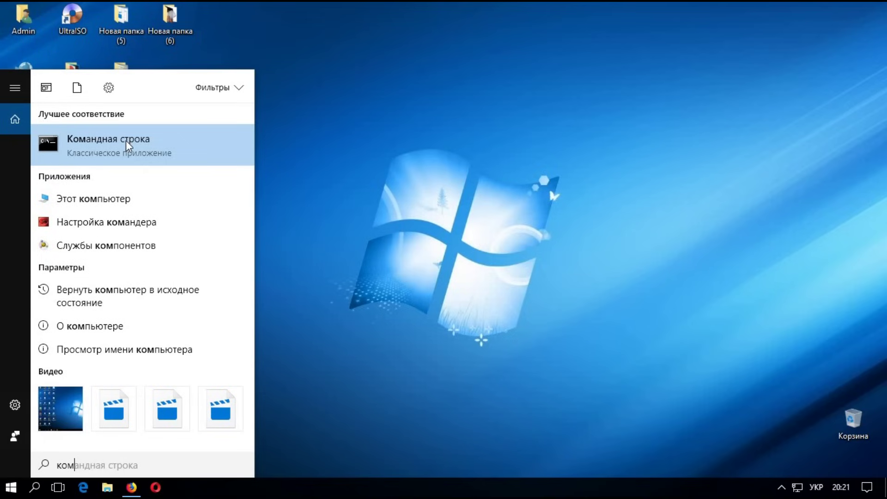
right_click(126, 140)
click(148, 156)
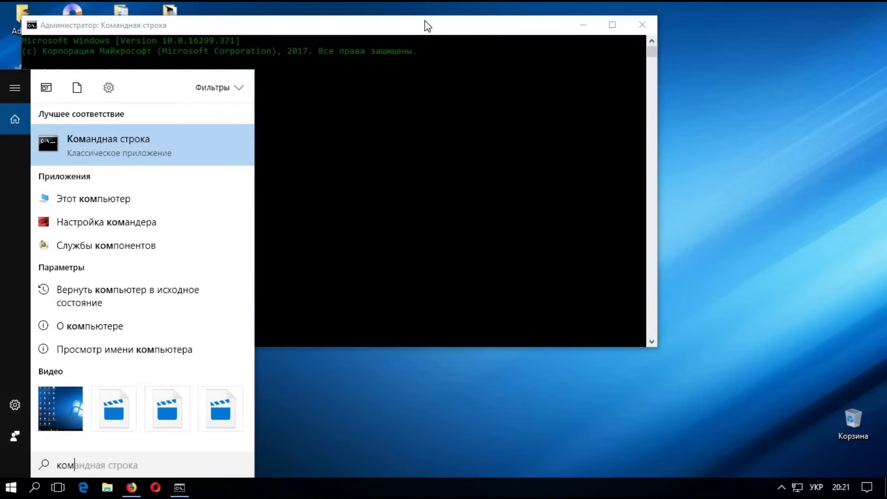
click(425, 21)
Try to stop the search service by running NET STOP «Windows Search», and close the Command Prompt.
right_click(171, 81)
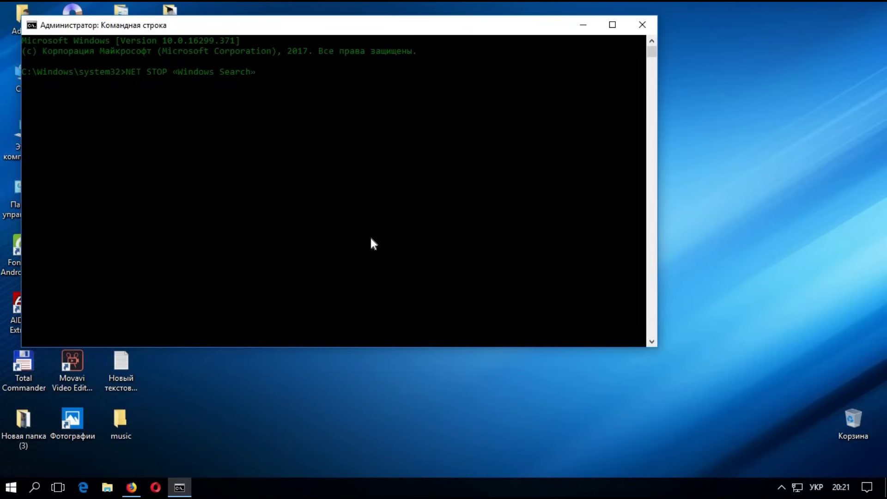
key(Return)
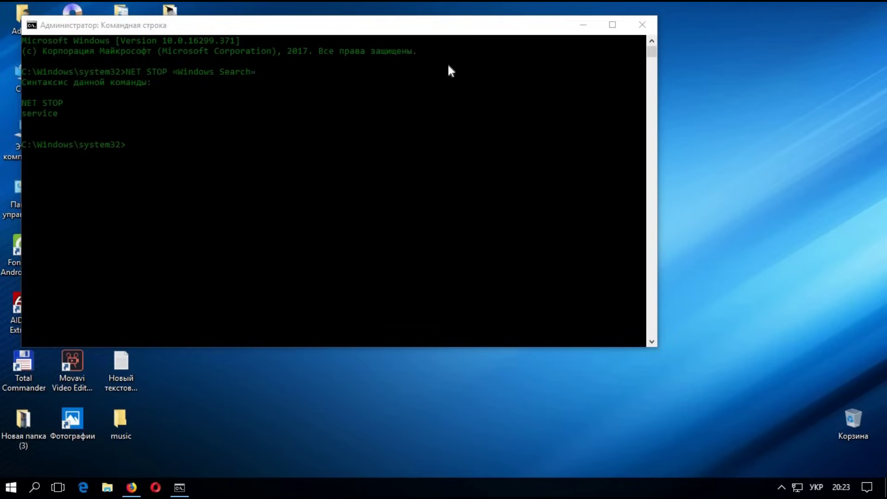
click(643, 25)
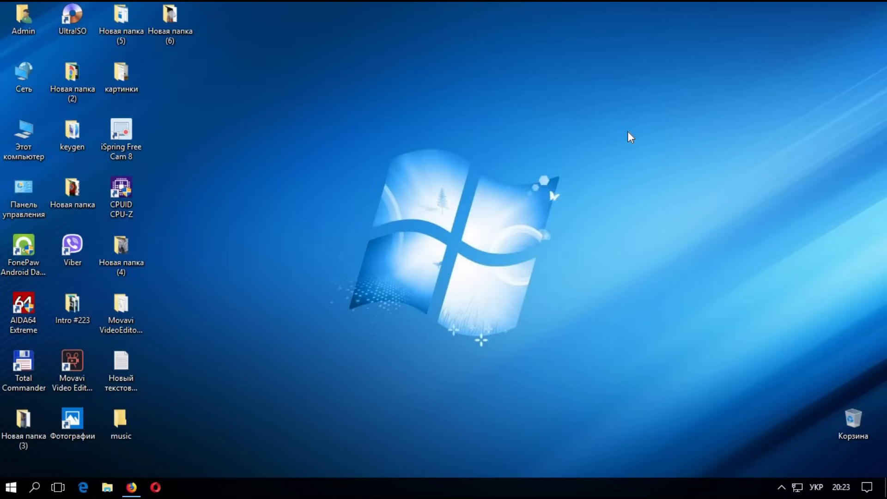
Check the disk load of the running processes in Task Manager, and close it.
right_click(471, 493)
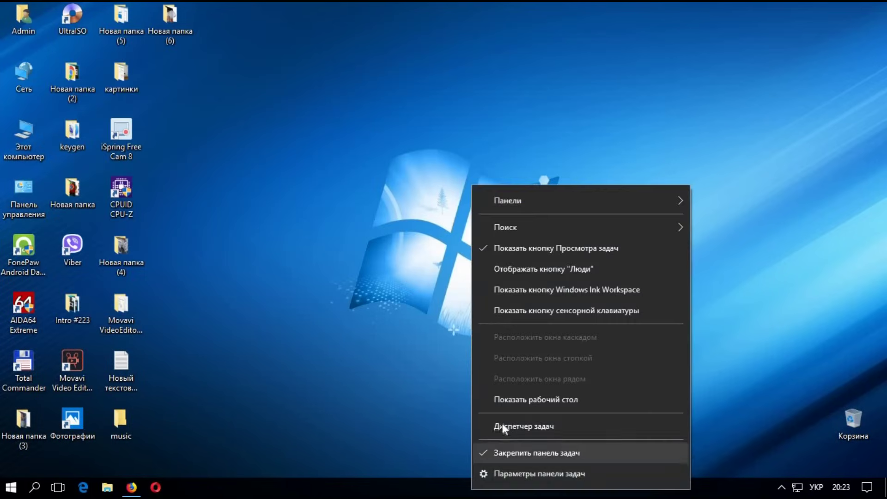
click(503, 422)
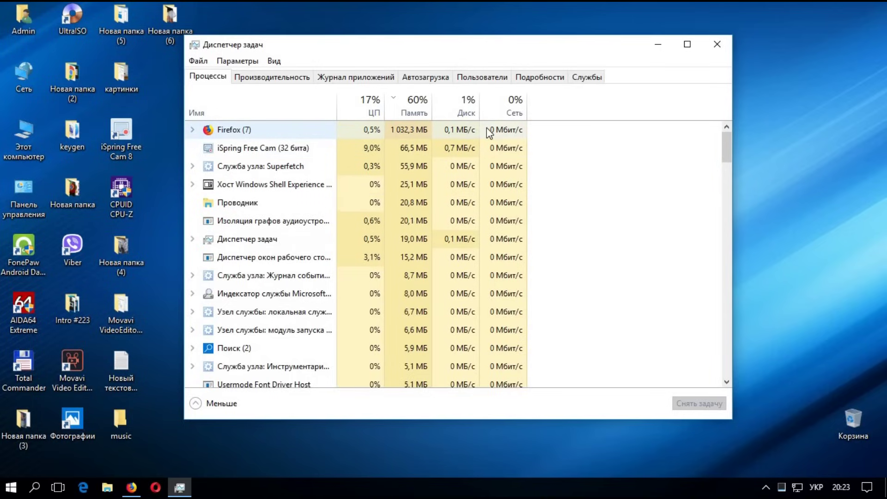
click(717, 45)
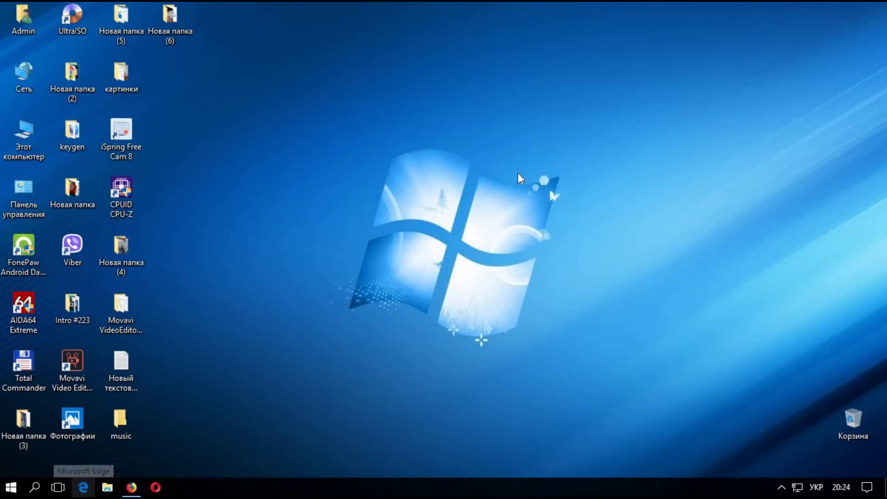
Open the Windows Services console by running services.msc.
key(super+r)
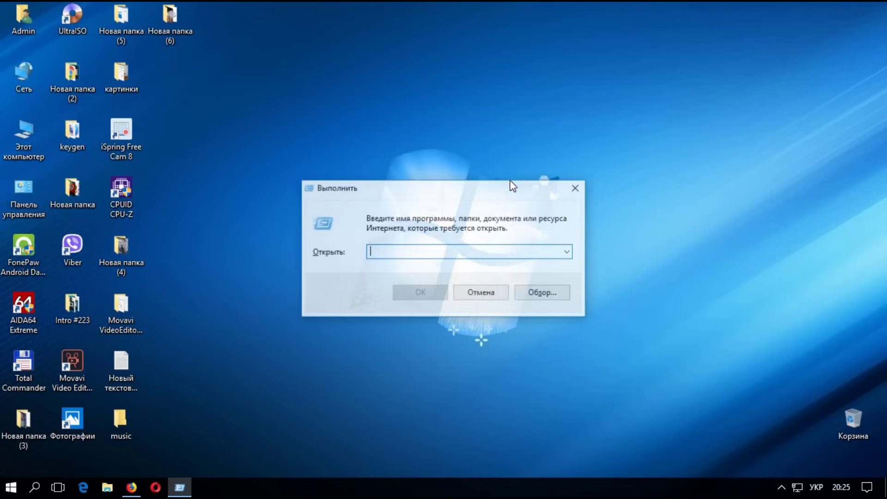
text(services.msc)
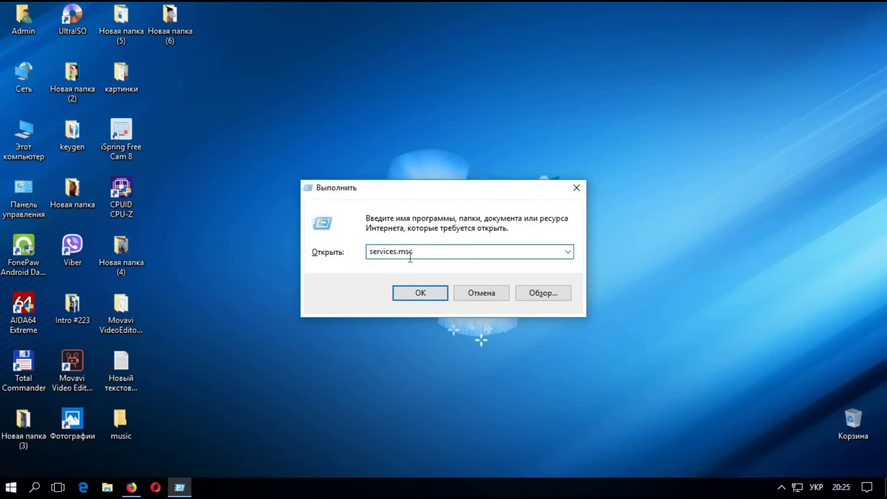
click(429, 293)
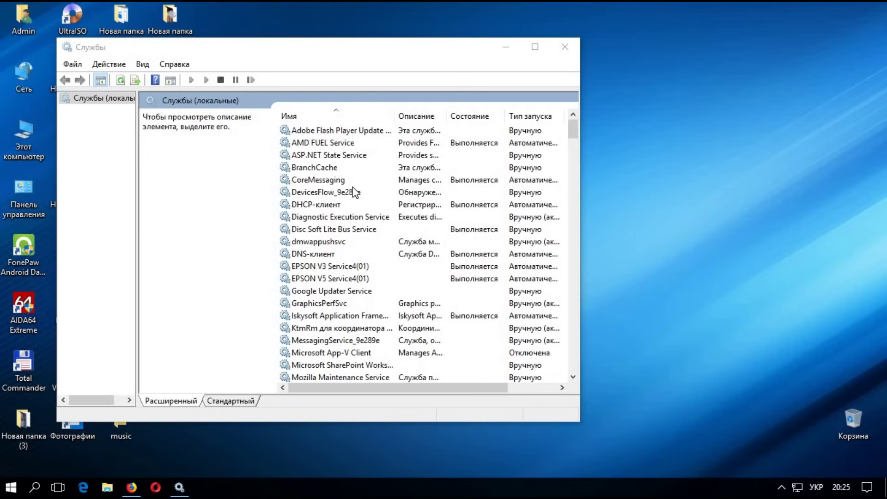
Find the Windows Search service in the services list and stop it.
click(324, 167)
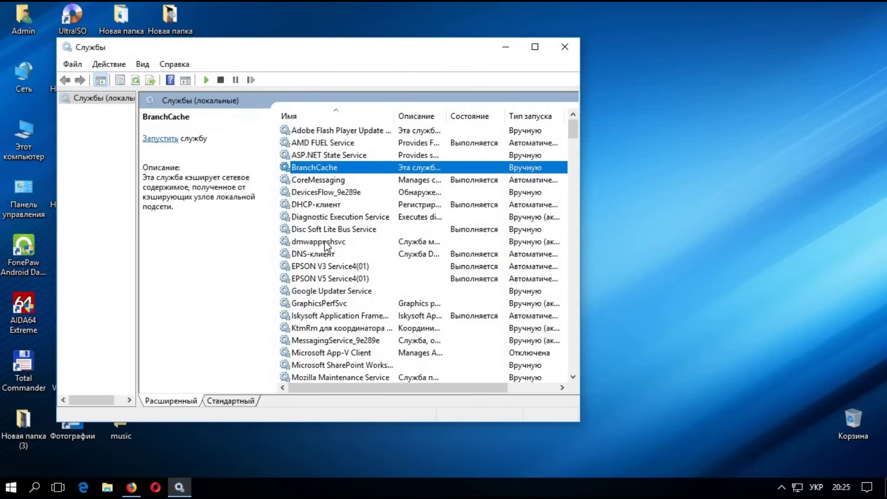
scroll(326, 245, down, 4)
scroll(327, 245, down, 8)
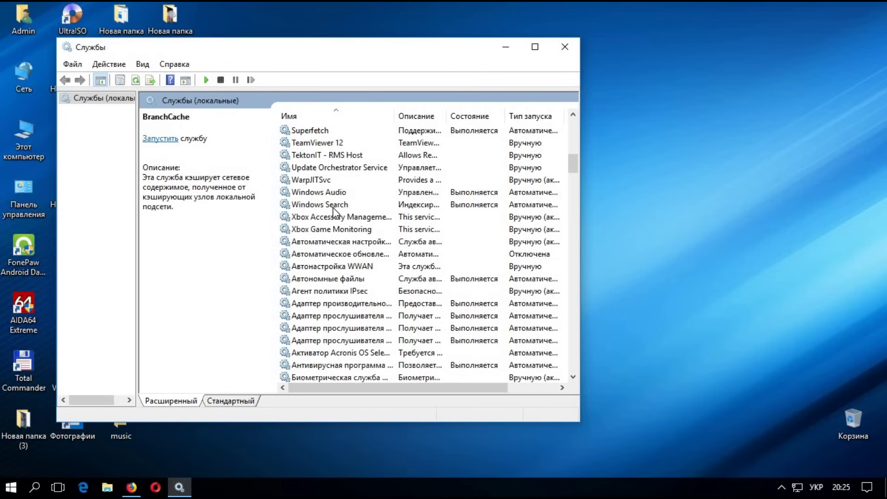
double_click(351, 206)
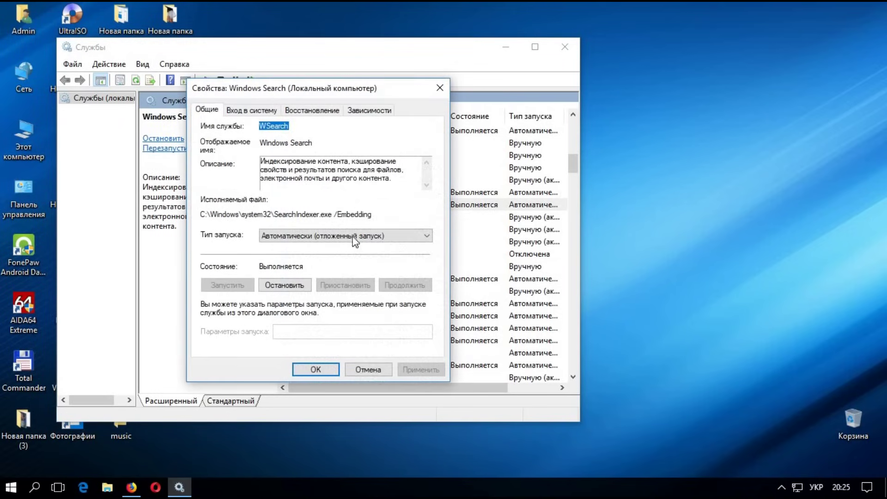
click(367, 372)
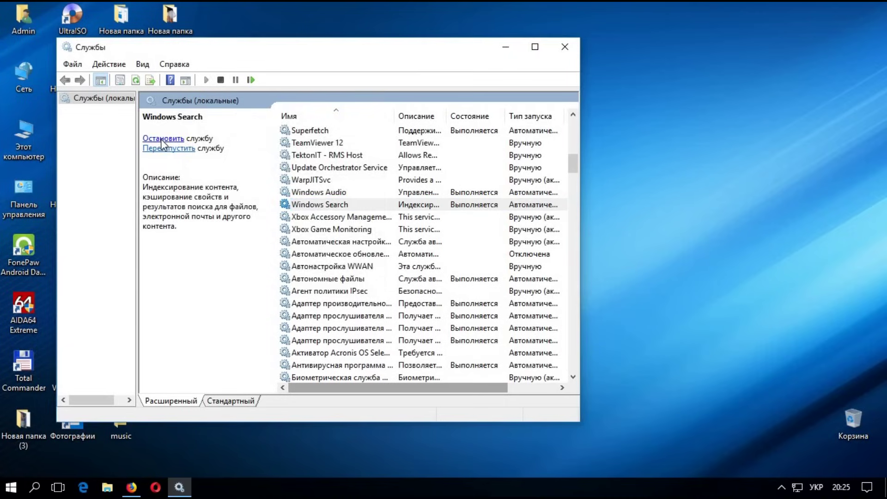
click(161, 138)
click(226, 273)
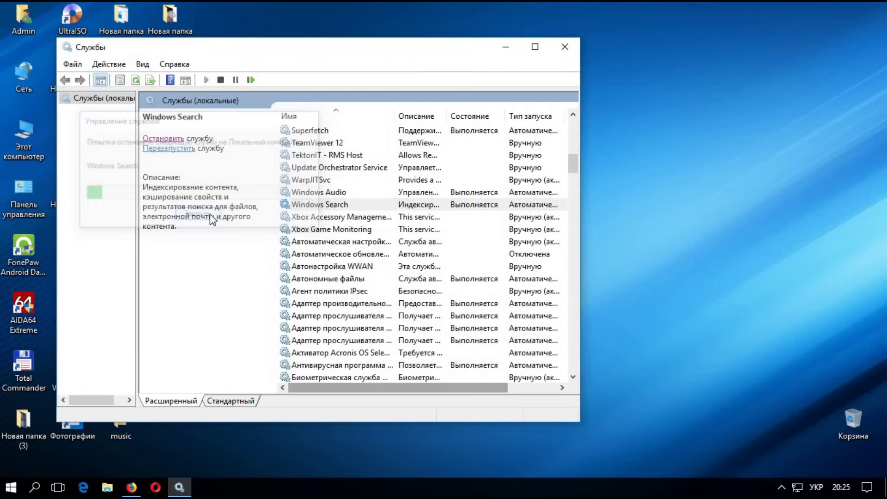
Set the Windows Search service's startup type to Отключена, apply it, and close the Services console.
double_click(327, 204)
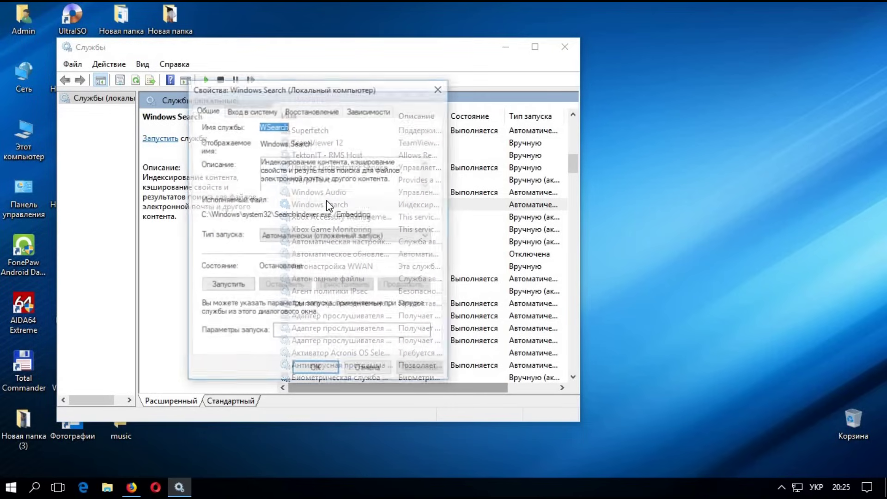
click(307, 239)
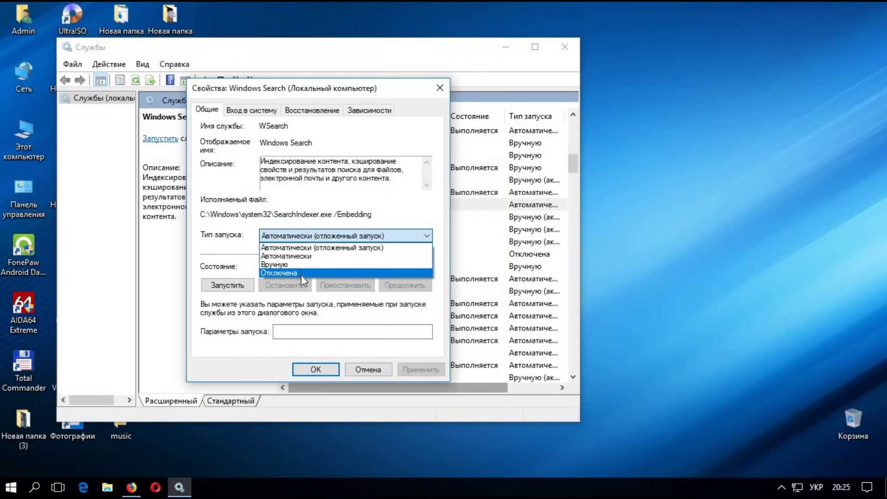
click(300, 273)
click(421, 370)
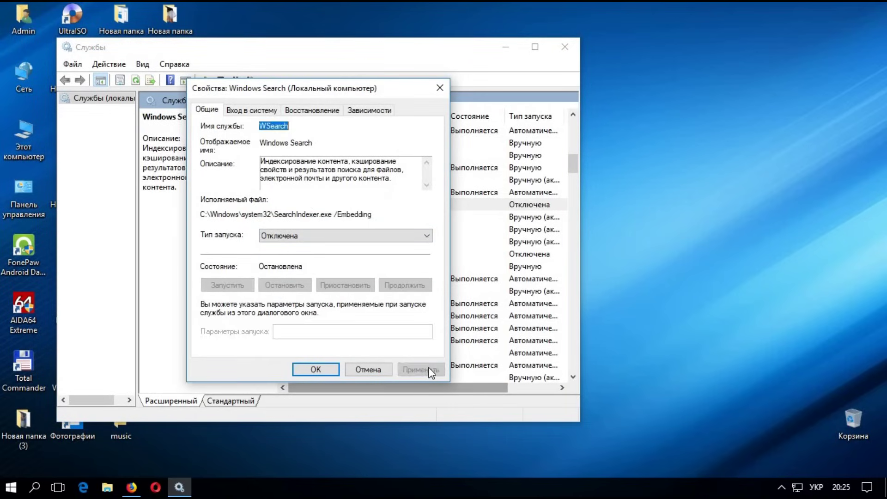
click(304, 371)
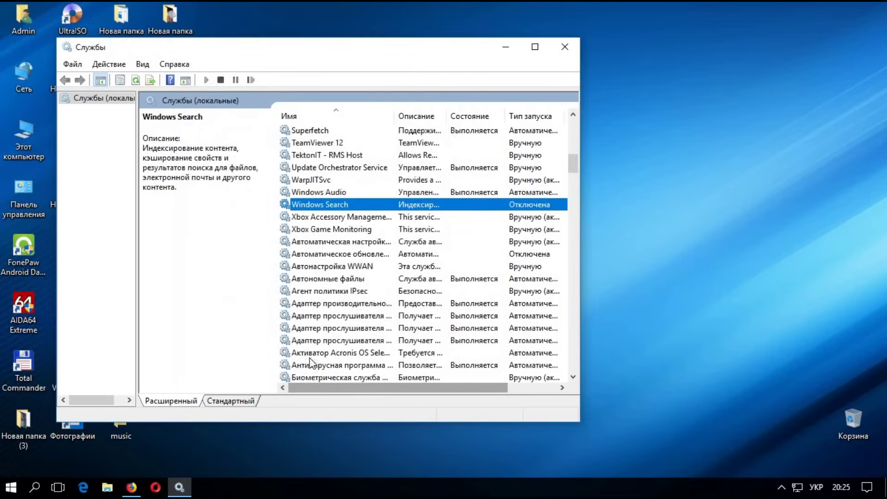
click(565, 46)
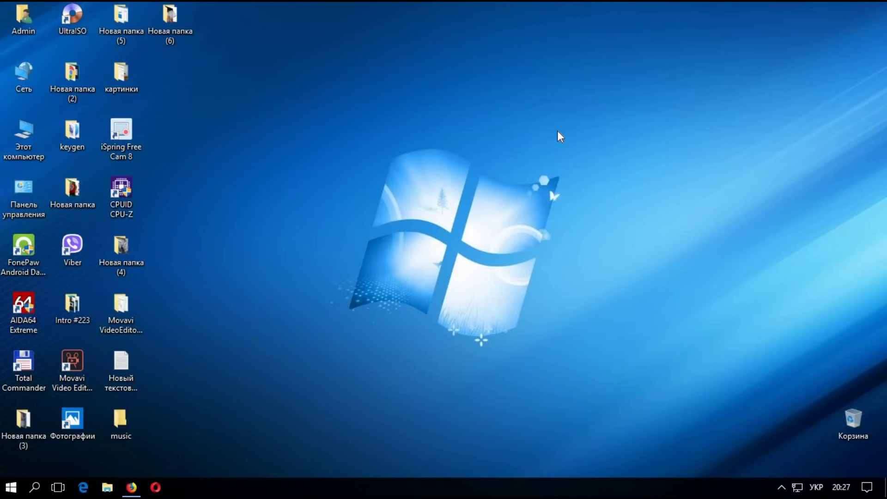
Run services.msc again and stop the Superfetch service.
key(super+r)
text(services.msc)
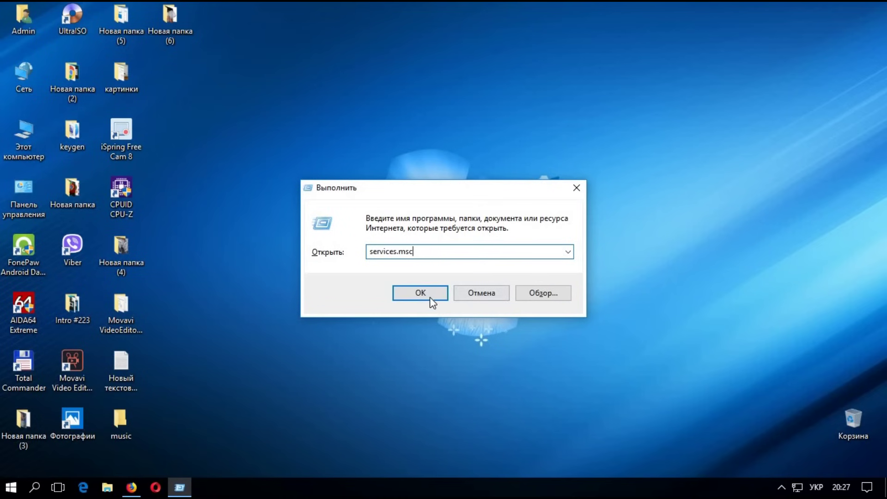
click(430, 296)
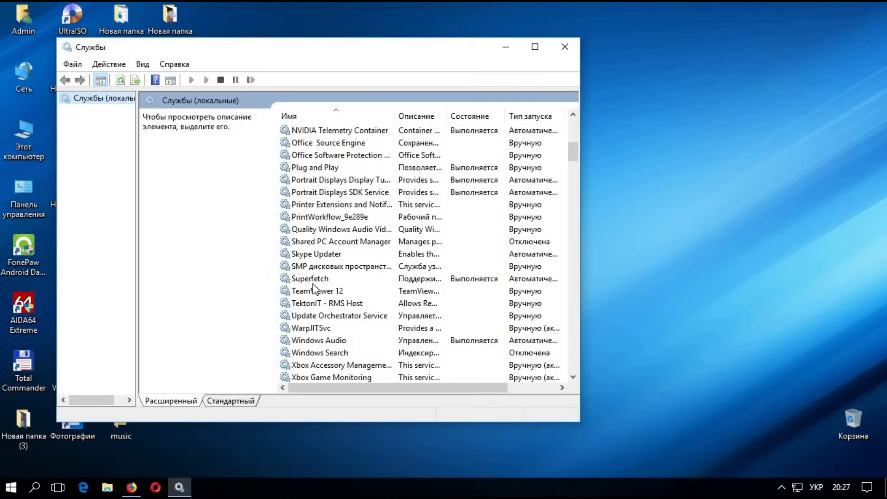
click(315, 280)
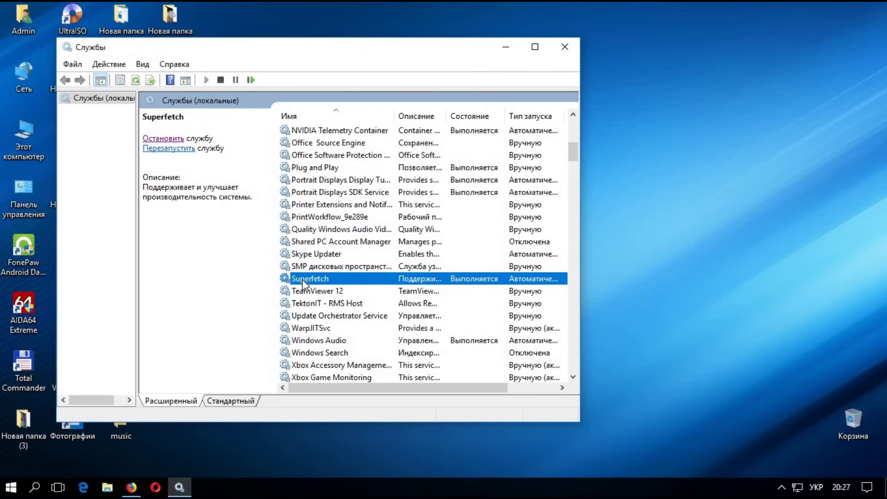
click(163, 139)
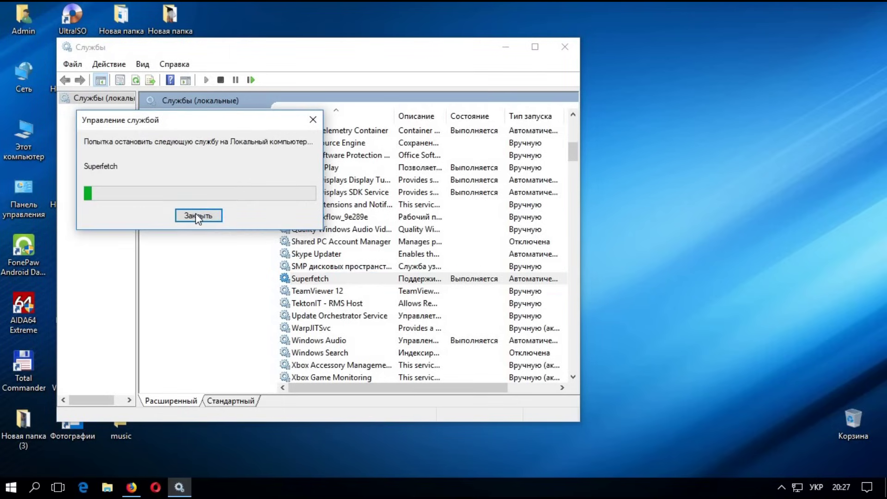
Set the Superfetch service's startup type to Отключена, apply it, and close the Services console.
double_click(326, 281)
click(332, 237)
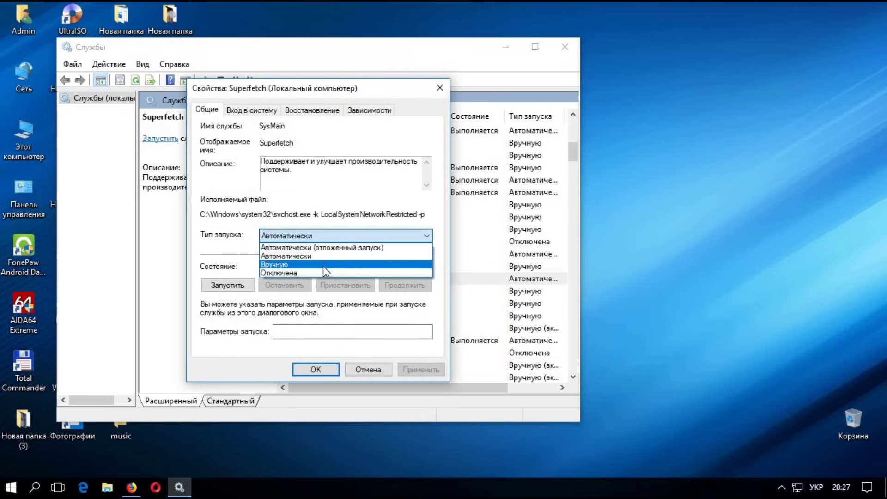
click(323, 273)
click(412, 370)
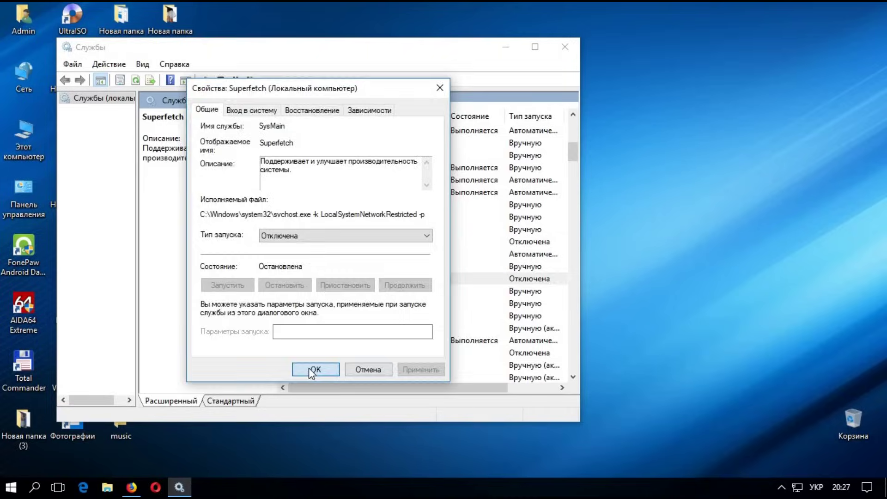
click(309, 369)
click(565, 48)
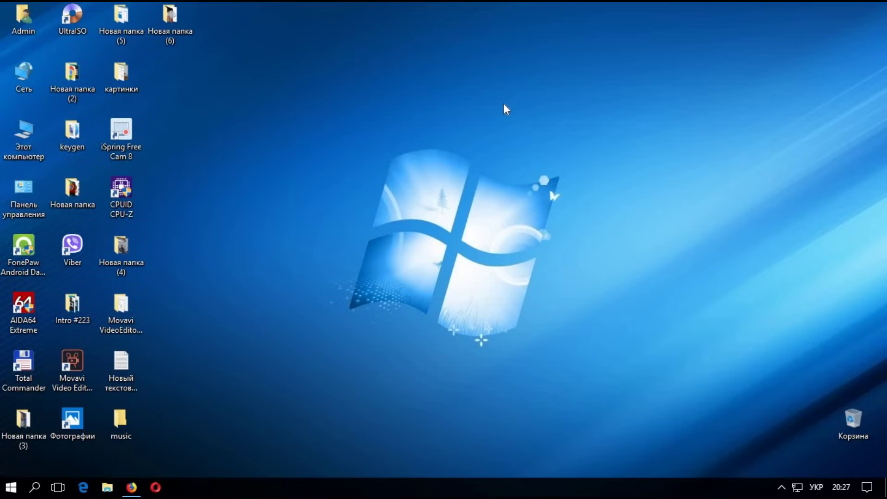
Reopen Task Manager to recheck the disk load with both services disabled, and close it.
right_click(520, 491)
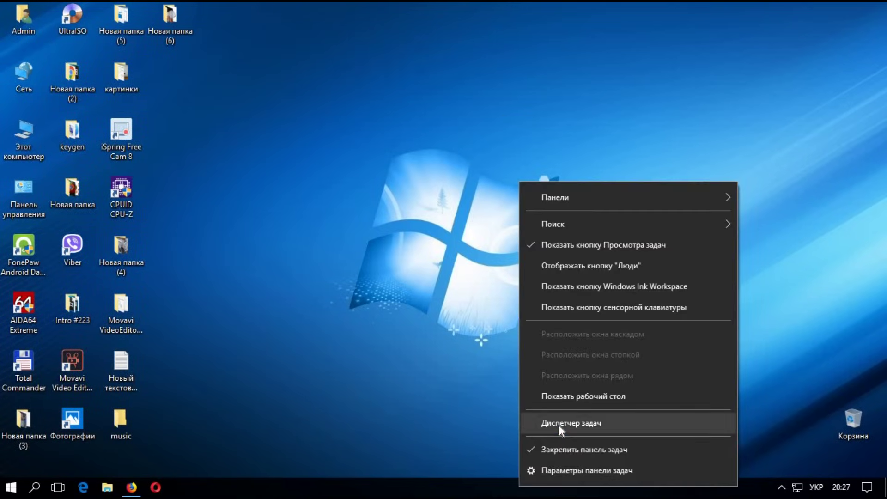
click(558, 425)
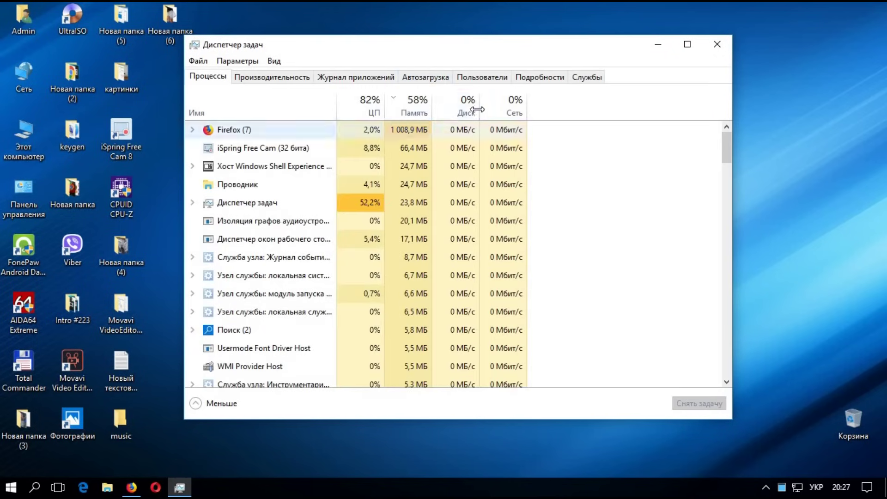
click(717, 44)
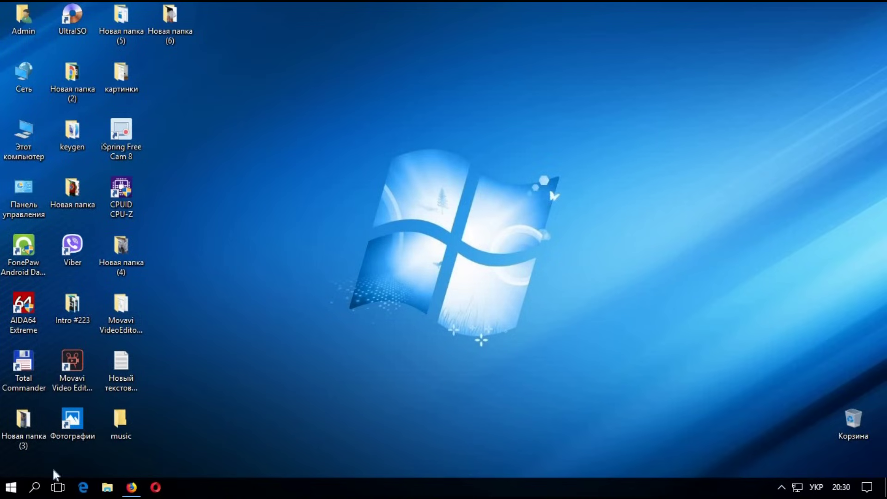
Search Windows for the Command Prompt again and launch it with administrator rights.
click(35, 487)
text(к)
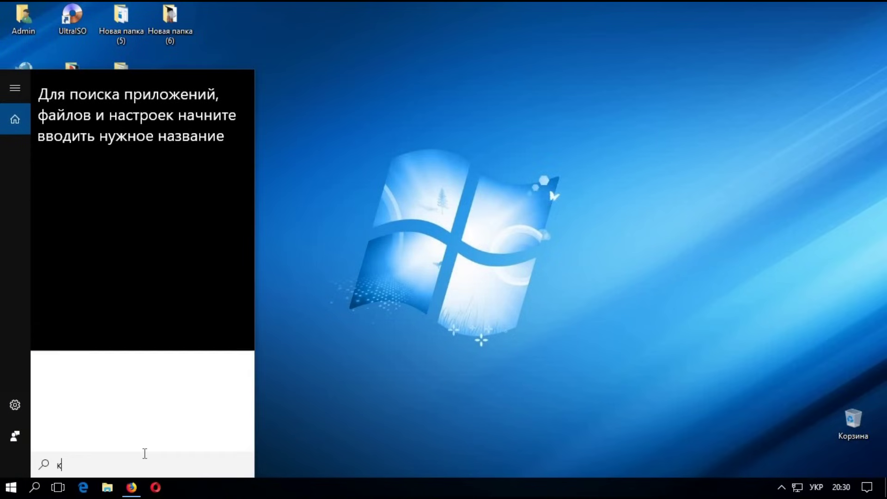
text(о)
right_click(101, 147)
key(Escape)
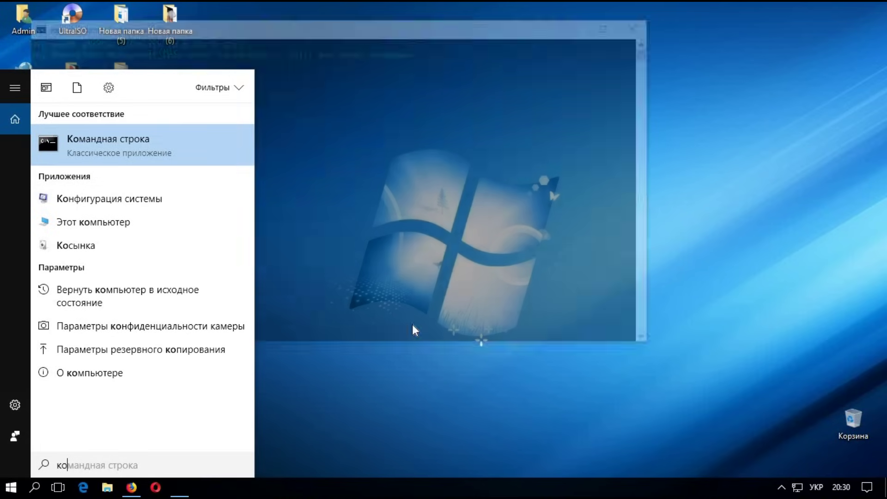
Run the disk check chkdsk.exe /f /r, and close the Command Prompt.
text(chkdsk.exe /f /r)
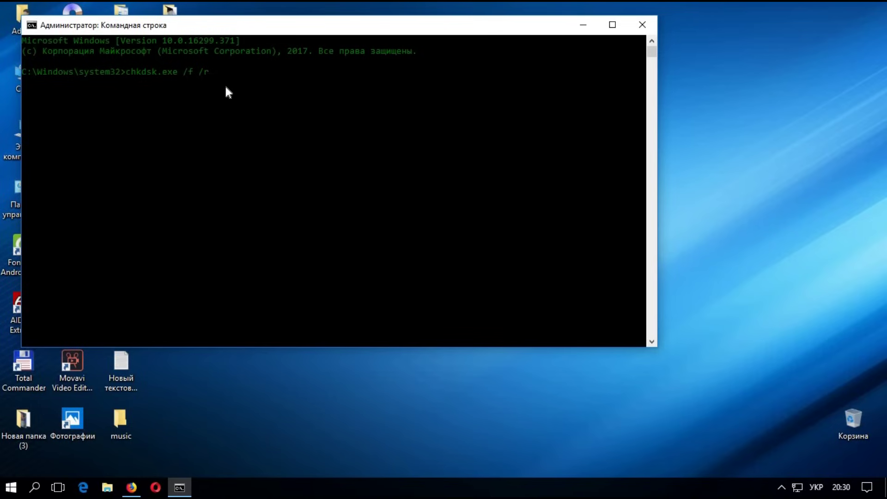
key(Return)
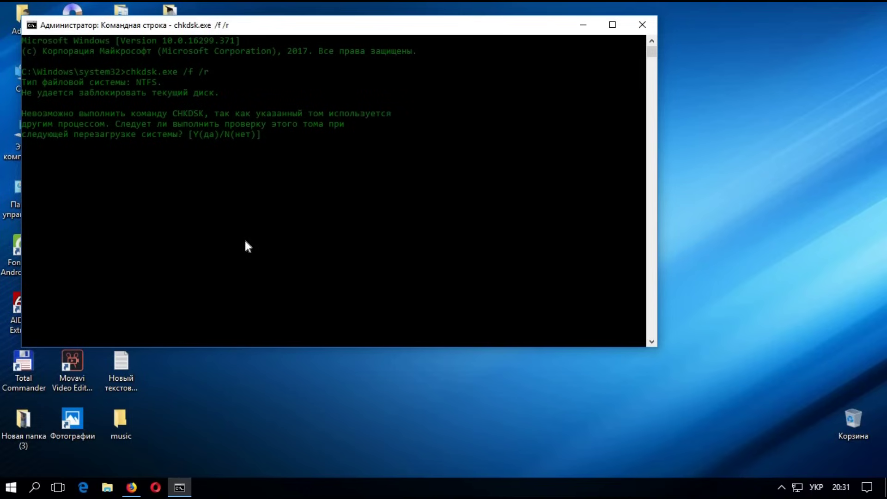
click(642, 25)
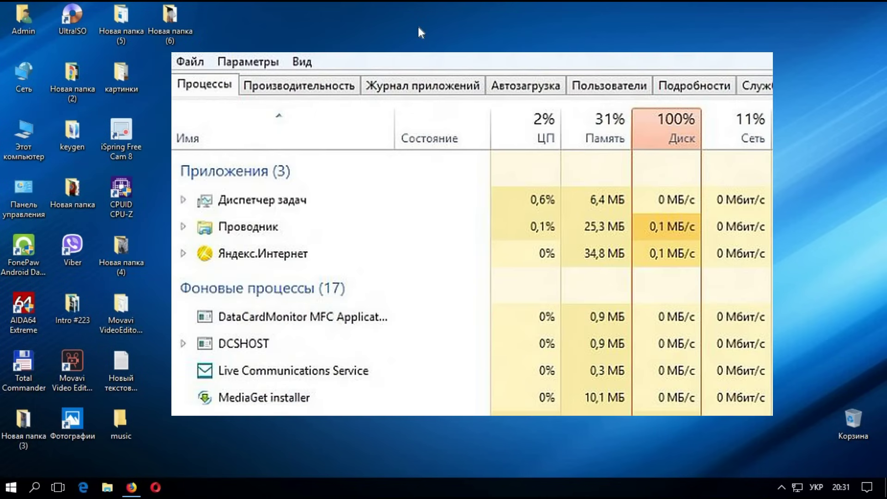